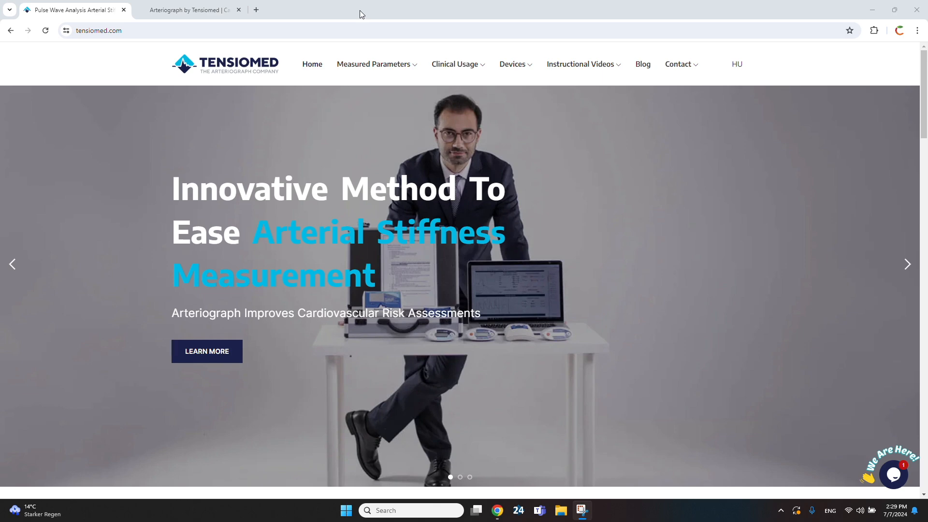
Open the Arteriograph website's Download & Support page in the second tab
left_click(201, 10)
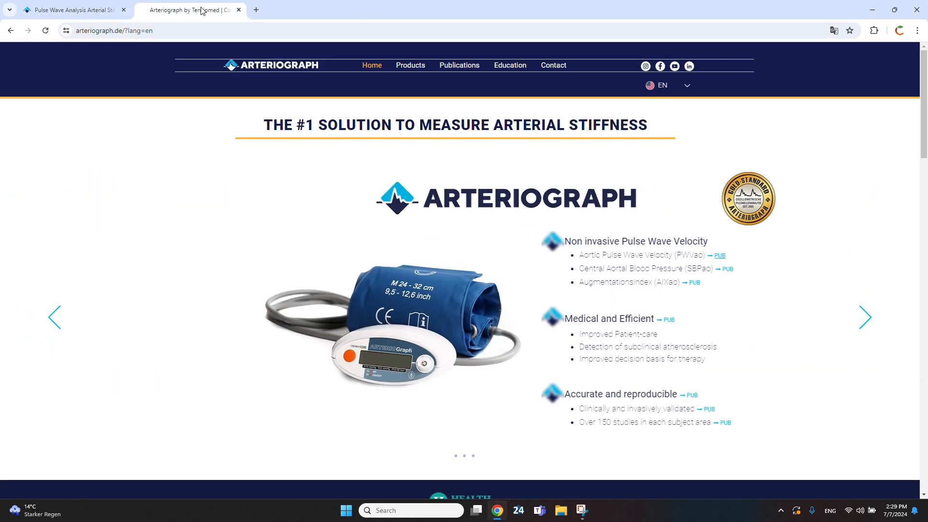
mouse_move(556, 67)
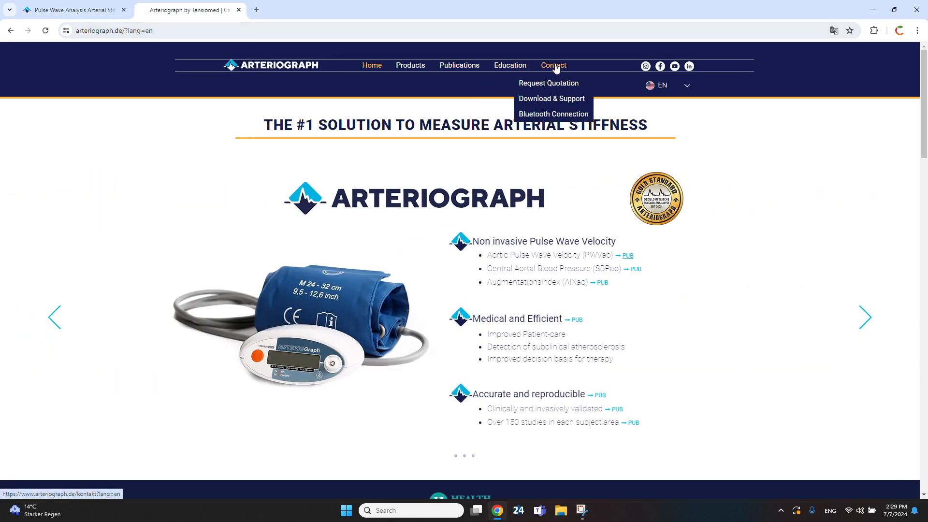
left_click(549, 99)
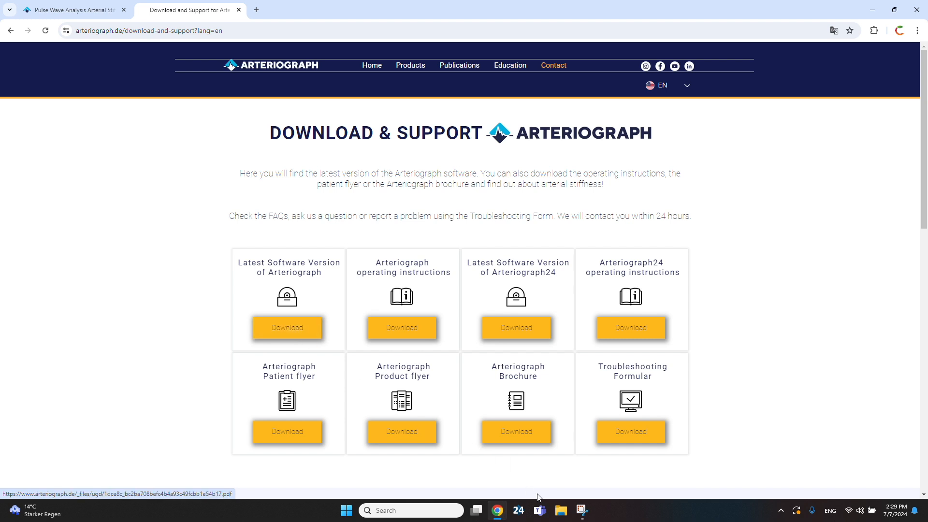
Open the Downloads folder in File Explorer and select the Arteriograph software archive
left_click(562, 516)
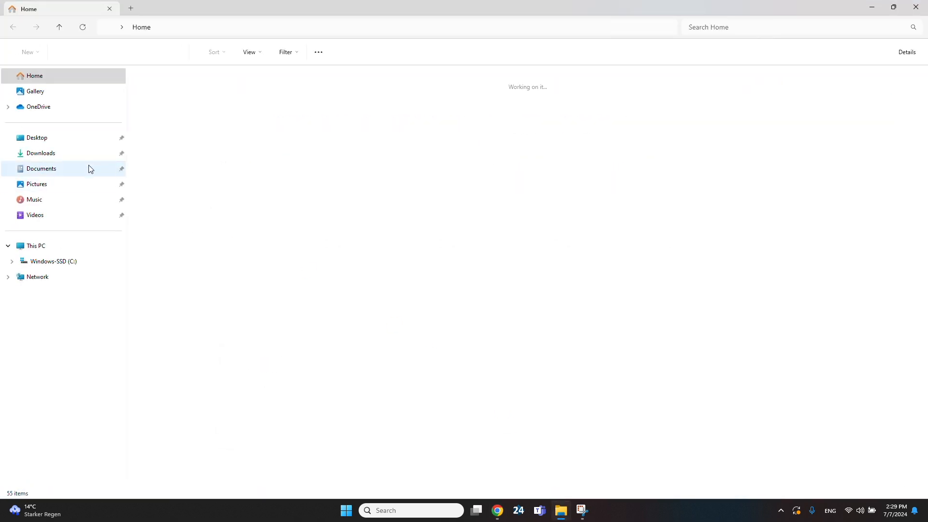
left_click(80, 153)
left_click(187, 100)
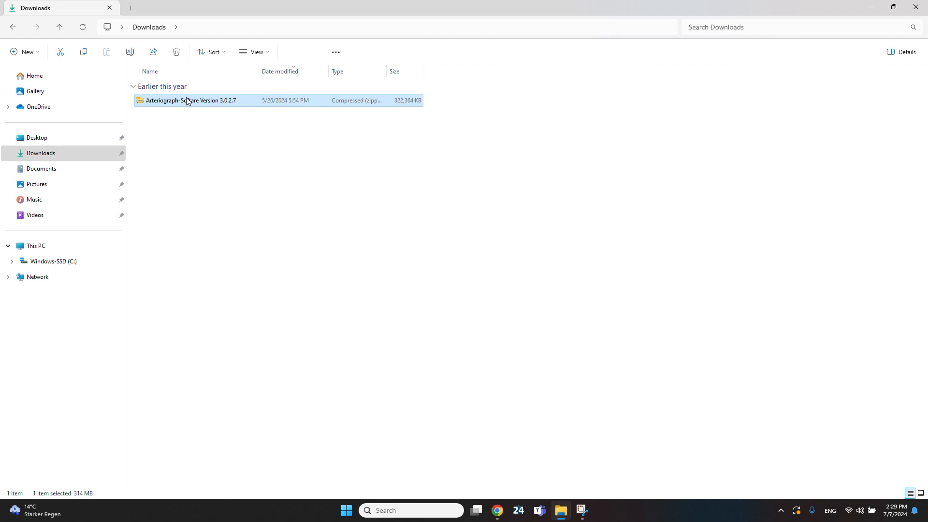
Extract the Arteriograph-Softare Version 3.0.2.7 archive into its default folder
right_click(188, 100)
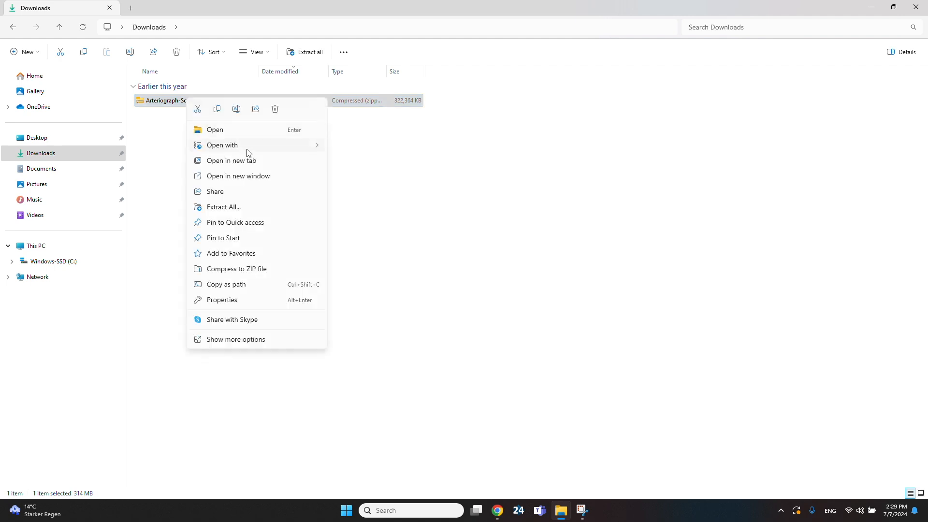
left_click(255, 209)
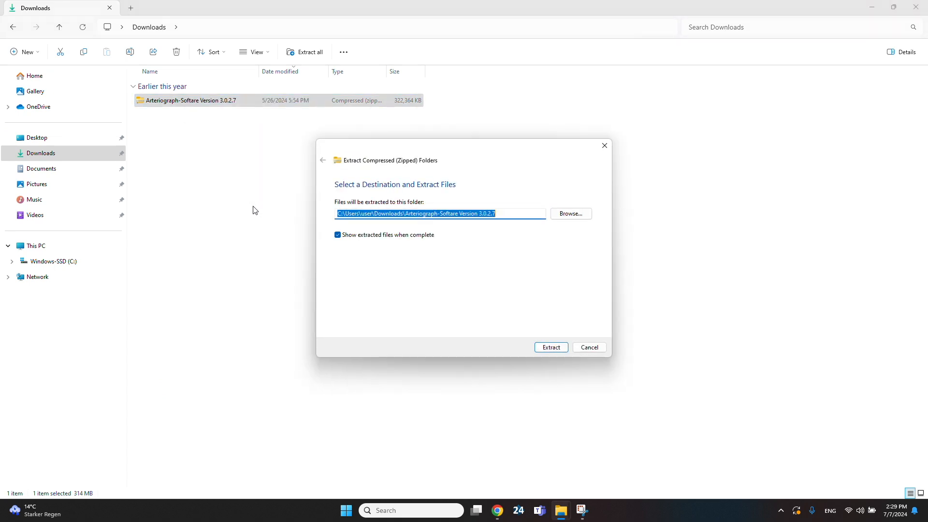
left_click(553, 347)
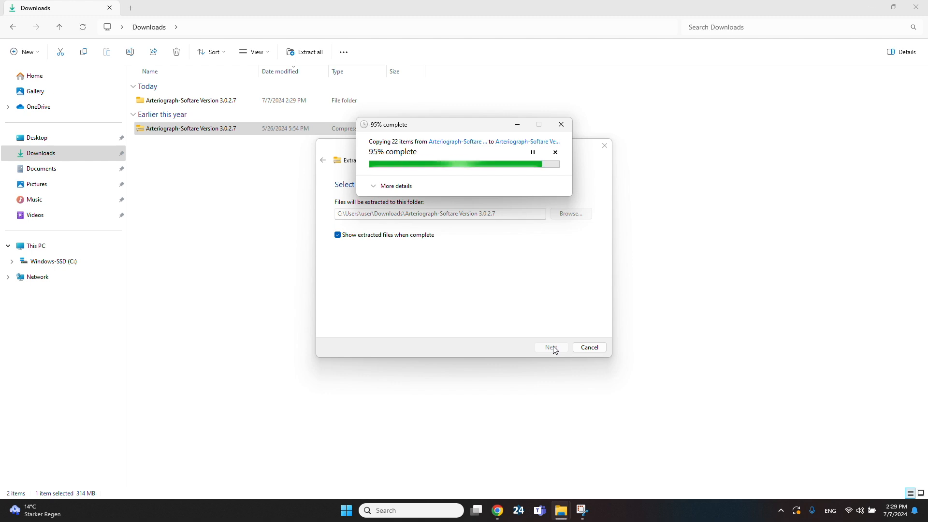
Open the extracted Arteriograph_TensioMed_v3027 folder and launch the autorun application
left_click(198, 102)
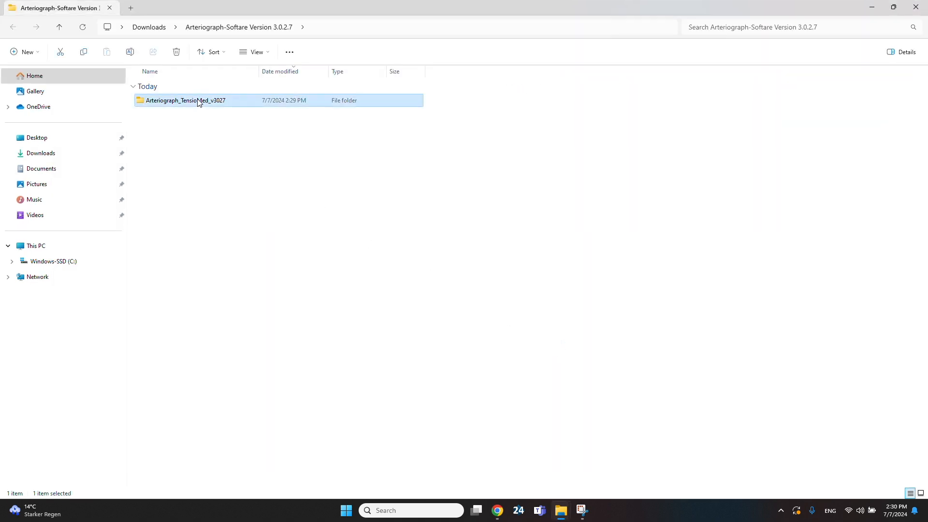
double_click(198, 101)
left_click(196, 104)
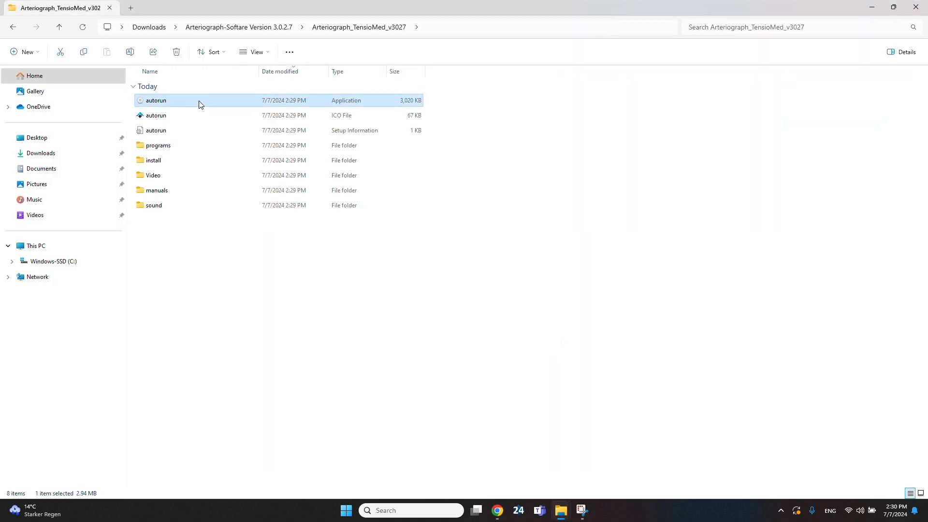
double_click(200, 105)
Start the software installation from the TensioMed control panel with English as the setup language
left_click(505, 342)
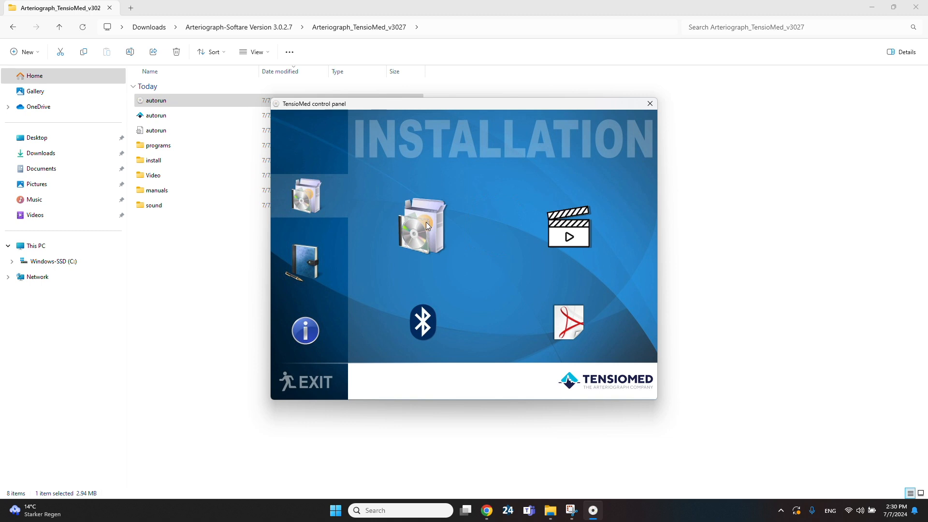
left_click(426, 225)
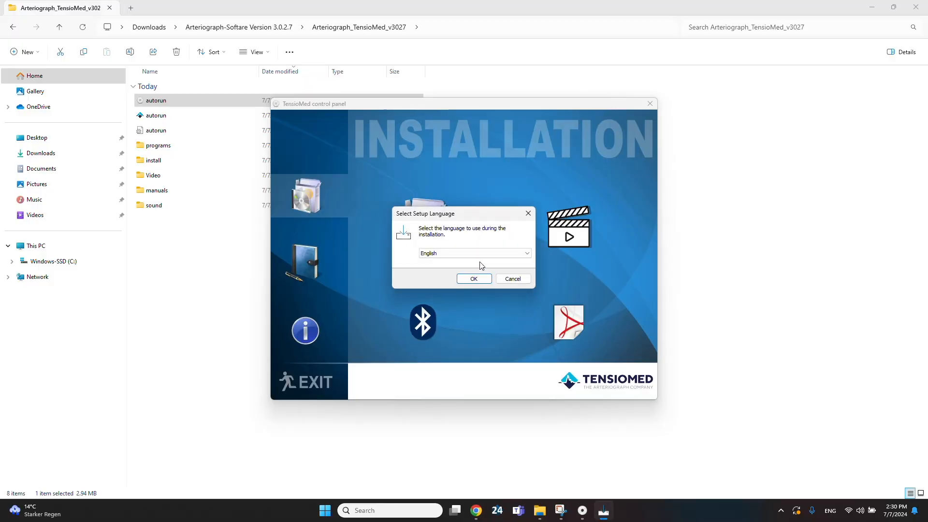
left_click(474, 278)
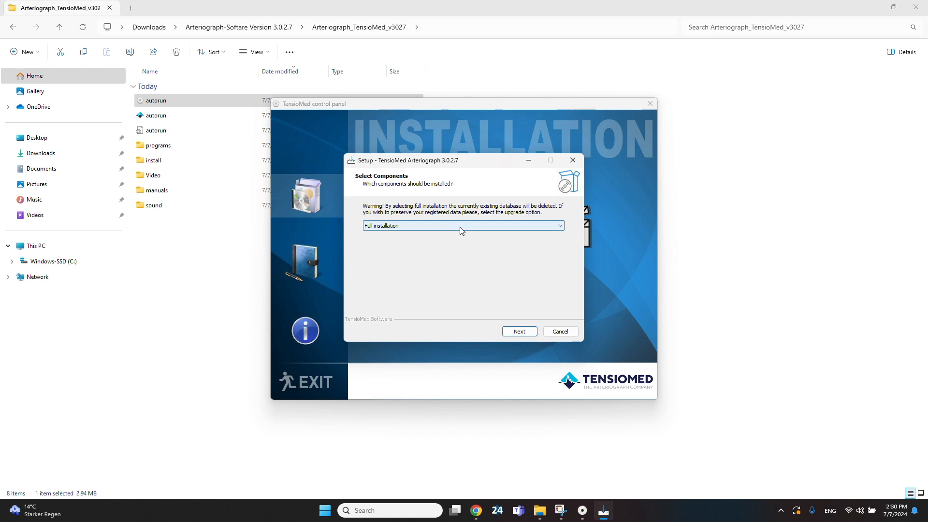
Choose Full installation as the setup component and continue
left_click(460, 229)
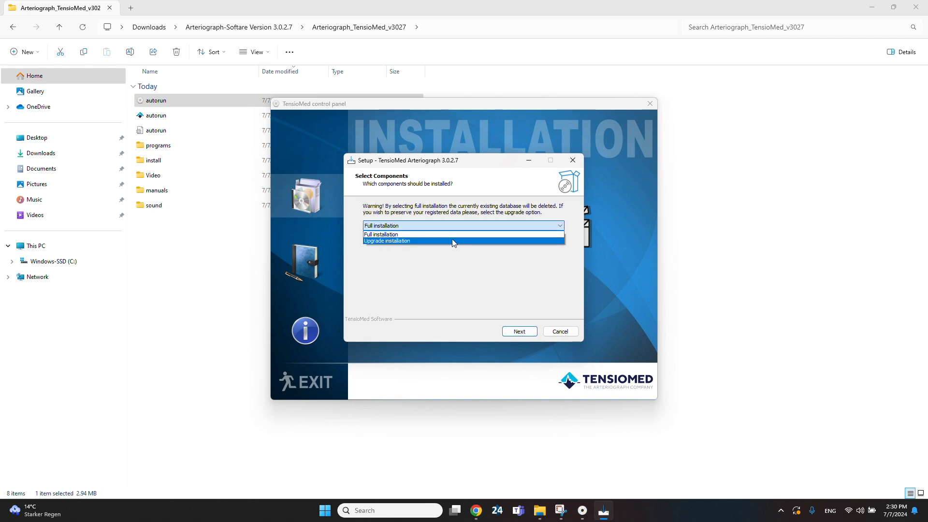
left_click(453, 235)
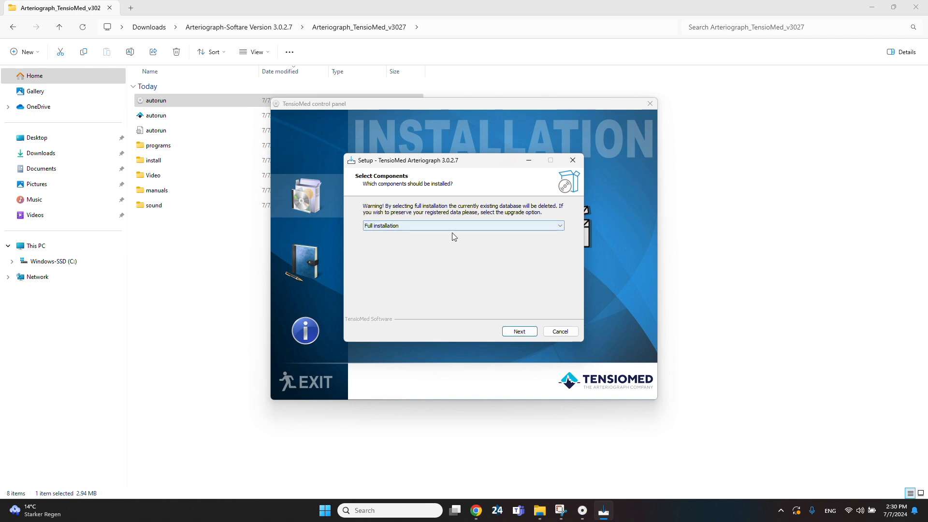
left_click(515, 332)
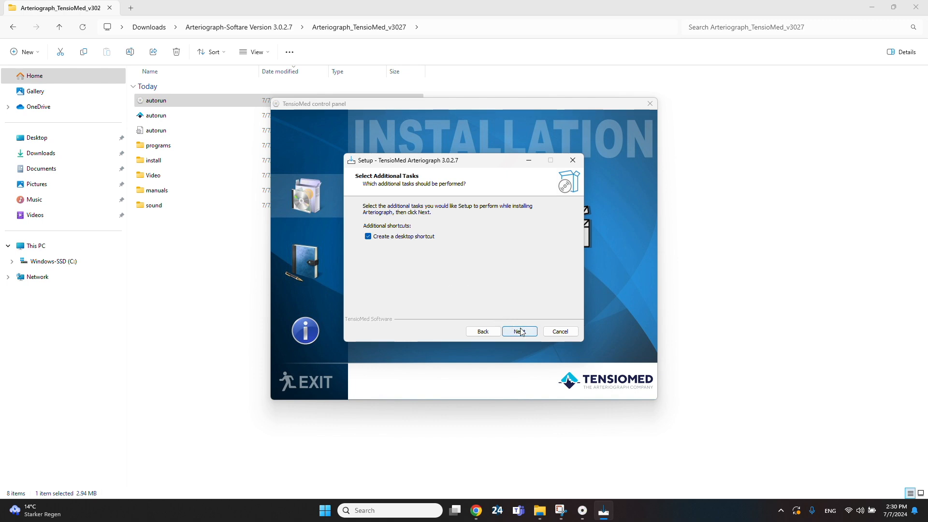
Keep the desktop shortcut option and complete the Arteriograph setup wizard
left_click(519, 332)
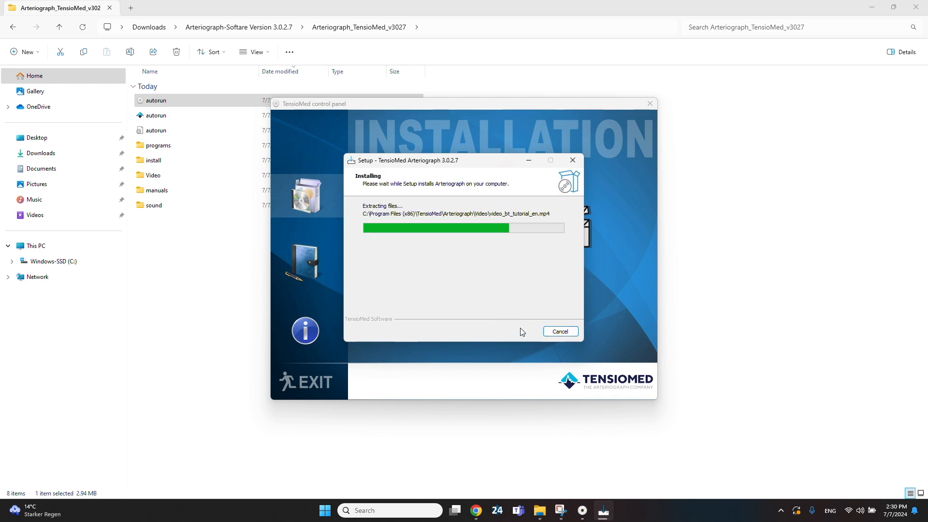
left_click(463, 245)
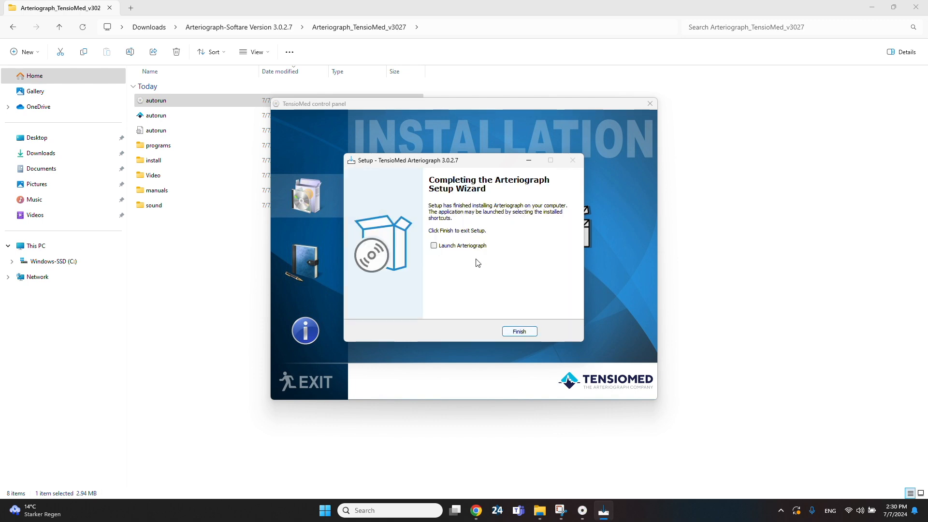
left_click(516, 331)
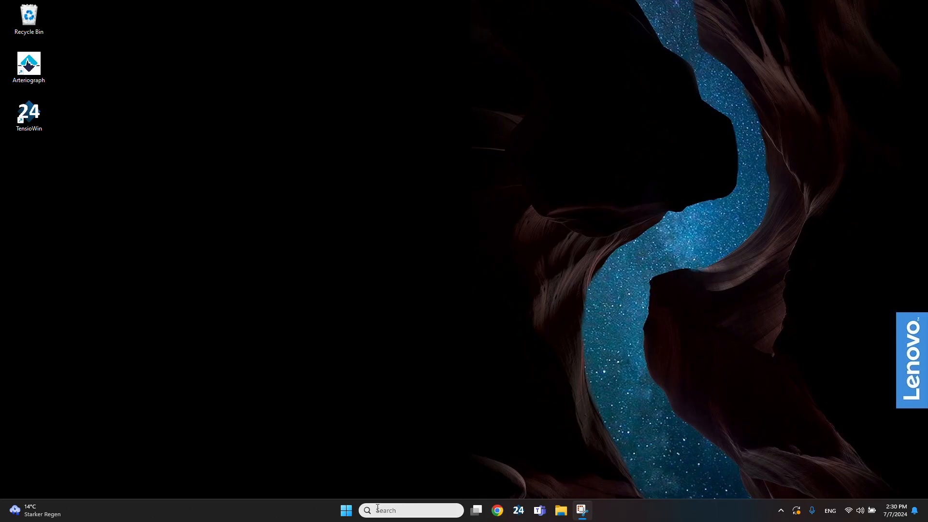
Open Bluetooth settings through Windows search and set Bluetooth devices discovery to Advanced
left_click(375, 507)
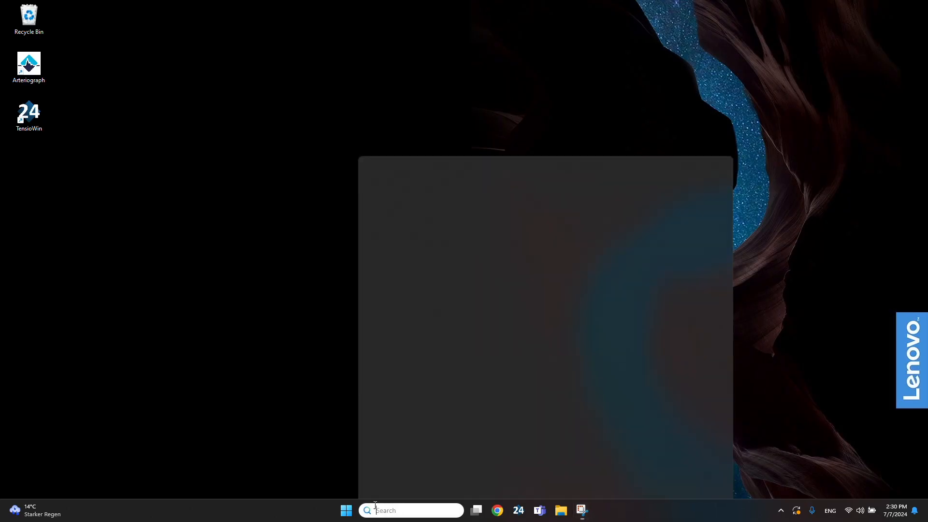
type("bluetooth")
key("Return")
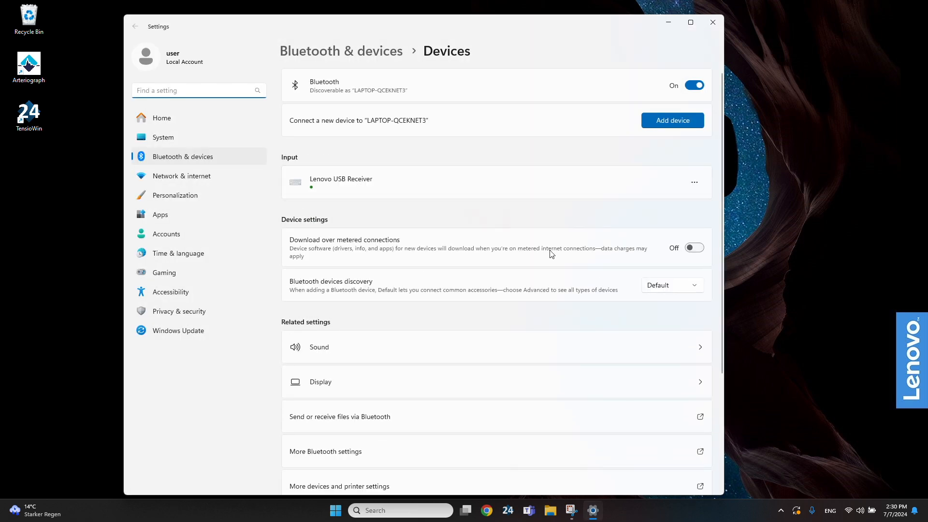
left_click(682, 285)
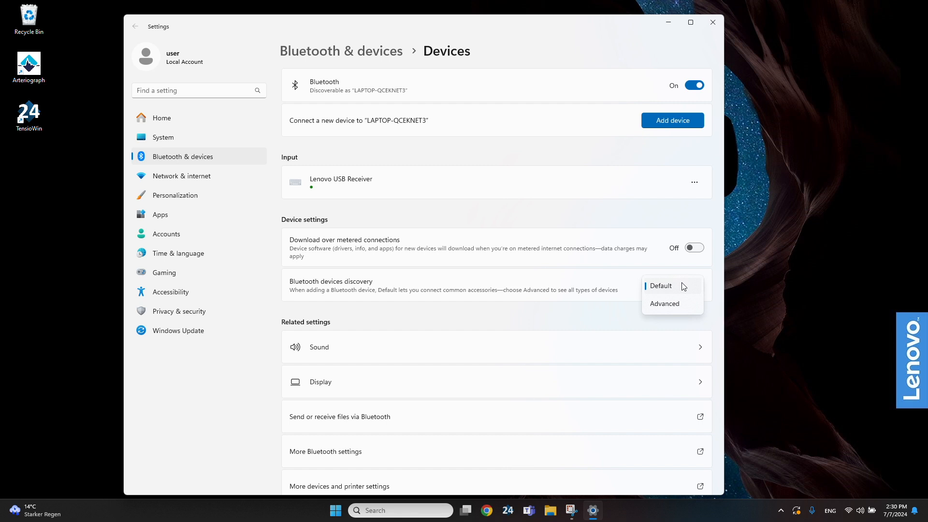
left_click(670, 306)
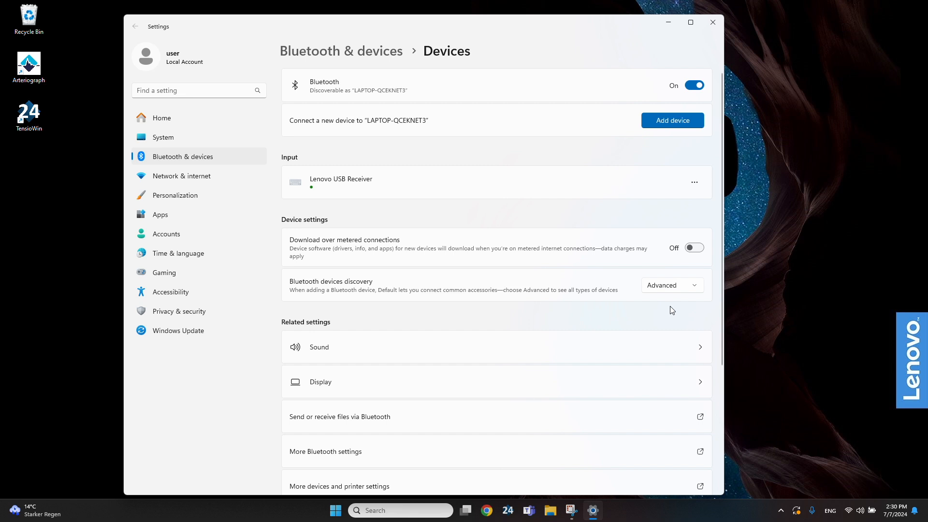
Add a new Bluetooth device and choose Arteriograph 11/TL2 0106 from the list
left_click(672, 121)
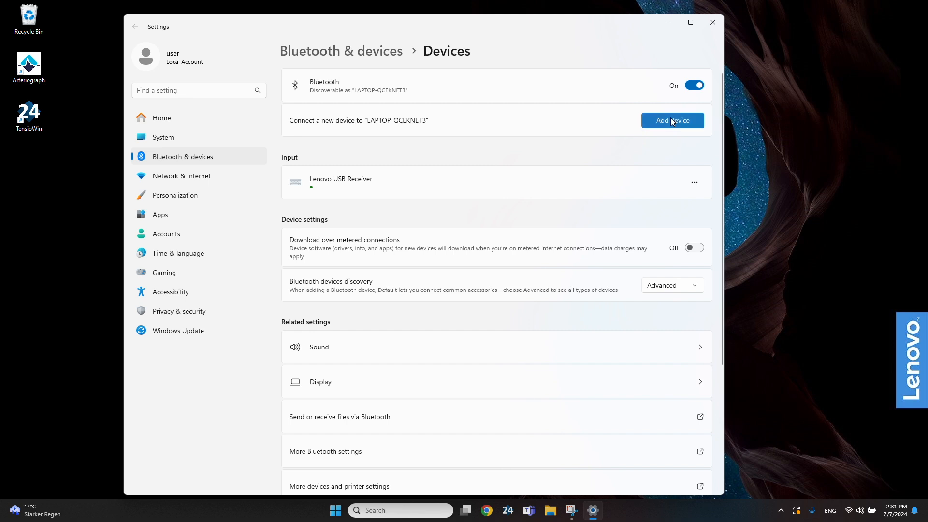
left_click(352, 170)
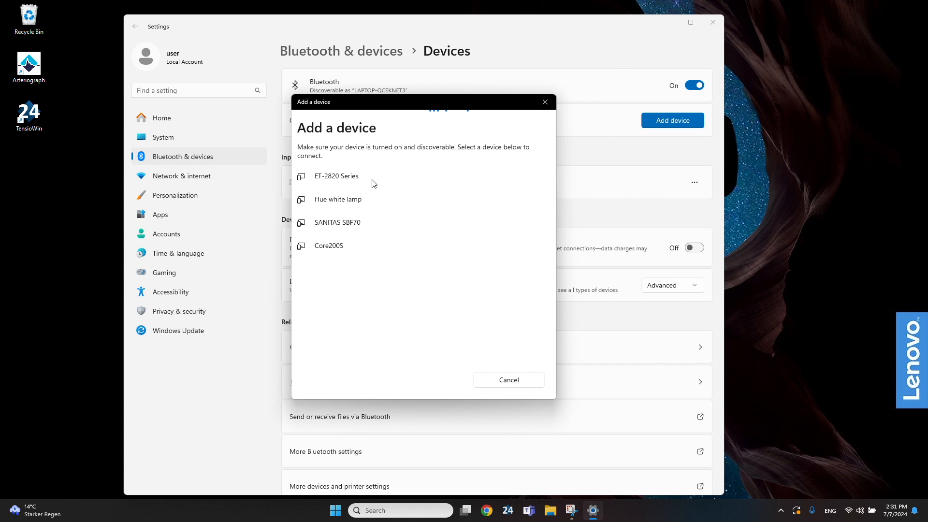
left_click(355, 296)
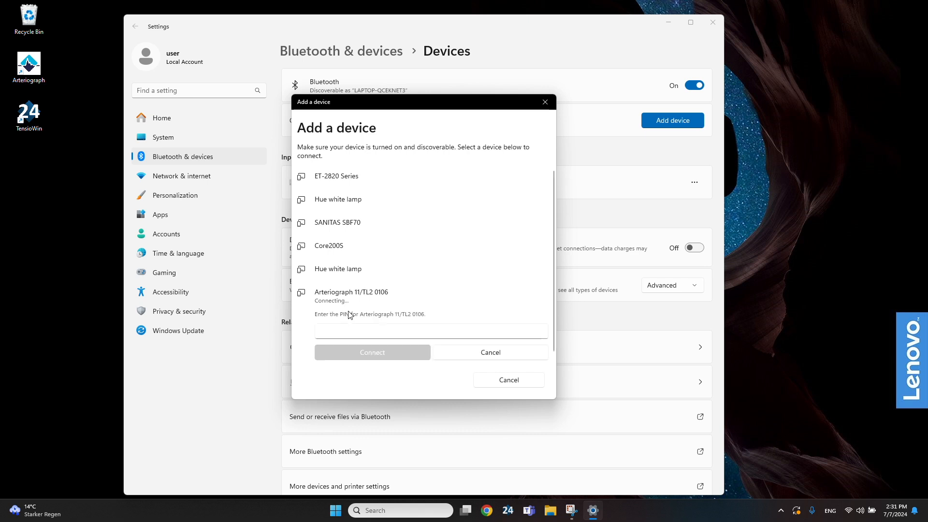
Enter the device PIN for the Arteriograph, connect, and close the Add a device dialog
left_click(352, 327)
type("0000")
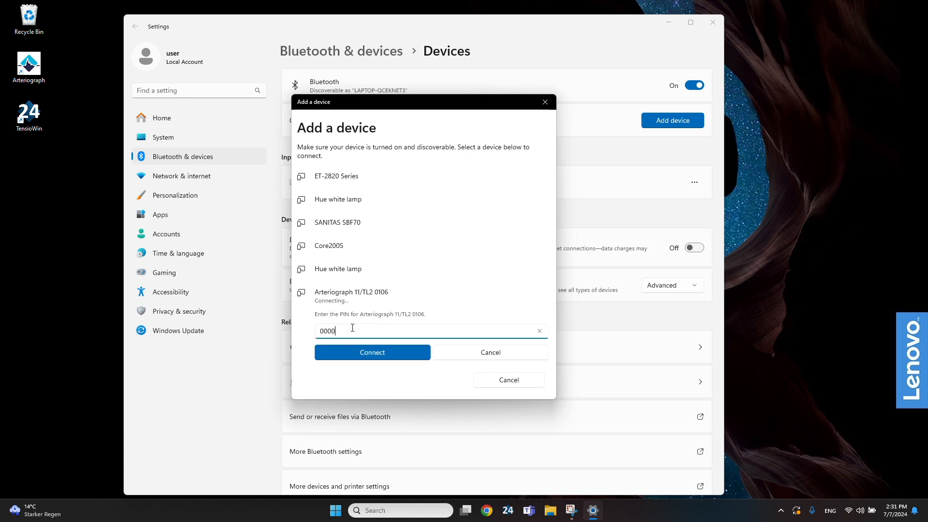
left_click(356, 354)
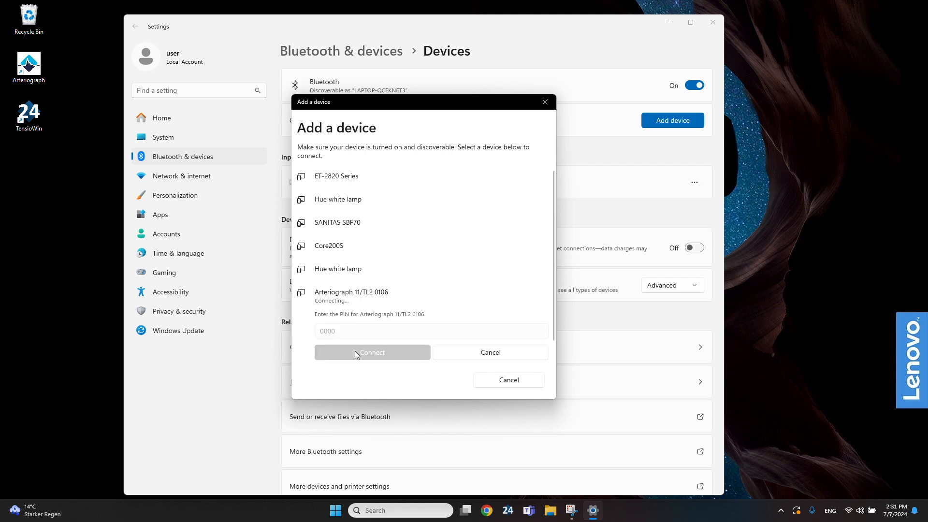
left_click(515, 380)
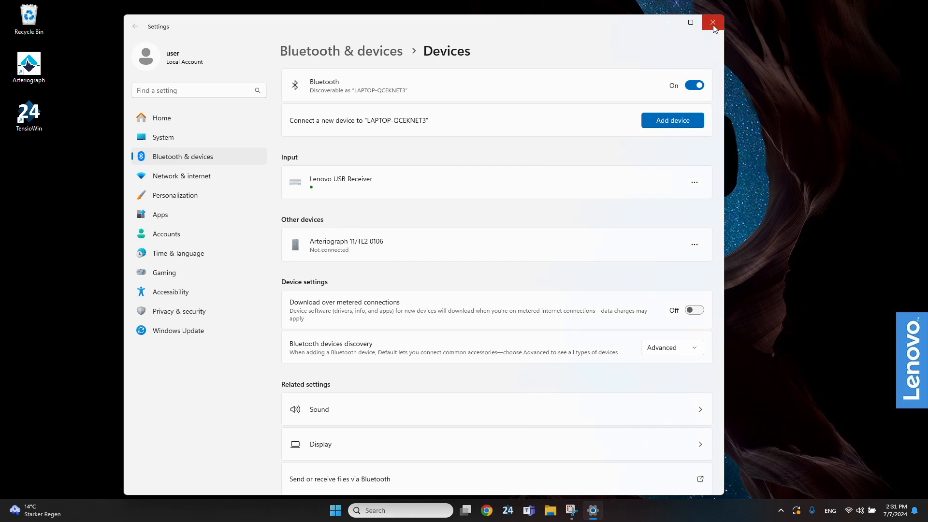
Close Settings and launch Arteriograph, logging in with the standard login name
left_click(712, 23)
double_click(27, 64)
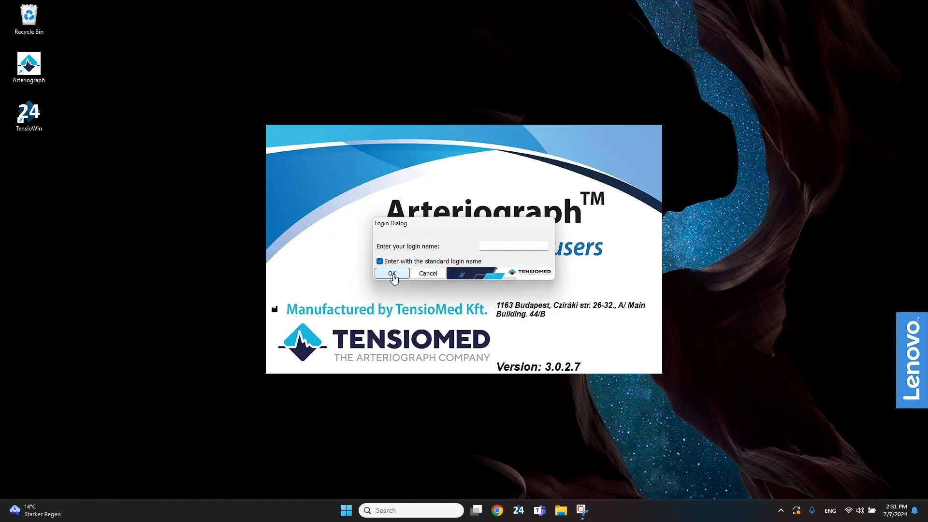
left_click(392, 273)
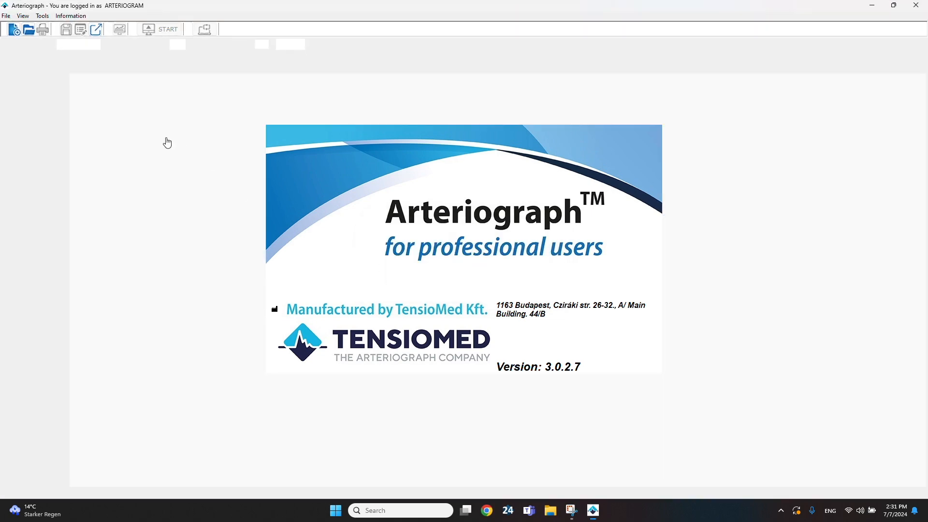
Create a new patient and enter the patient ID
left_click(14, 31)
left_click(346, 147)
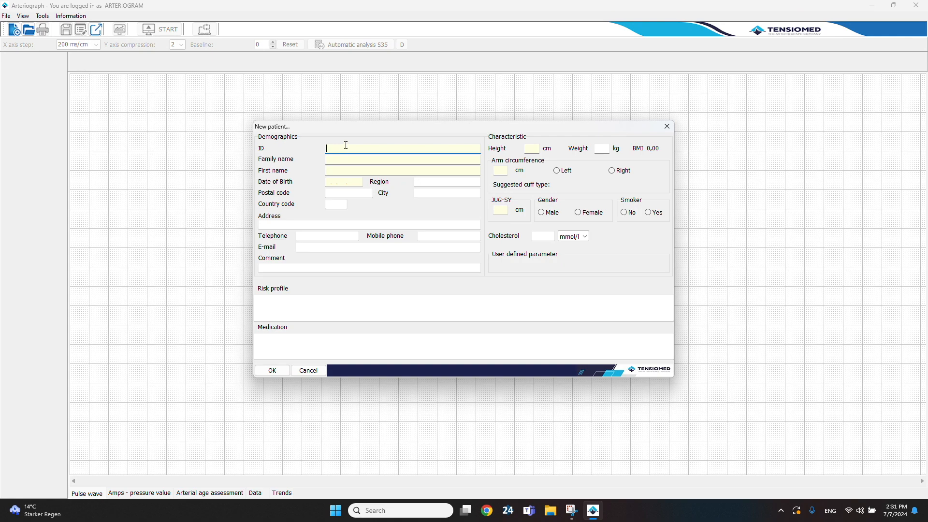
type("1")
key("Tab")
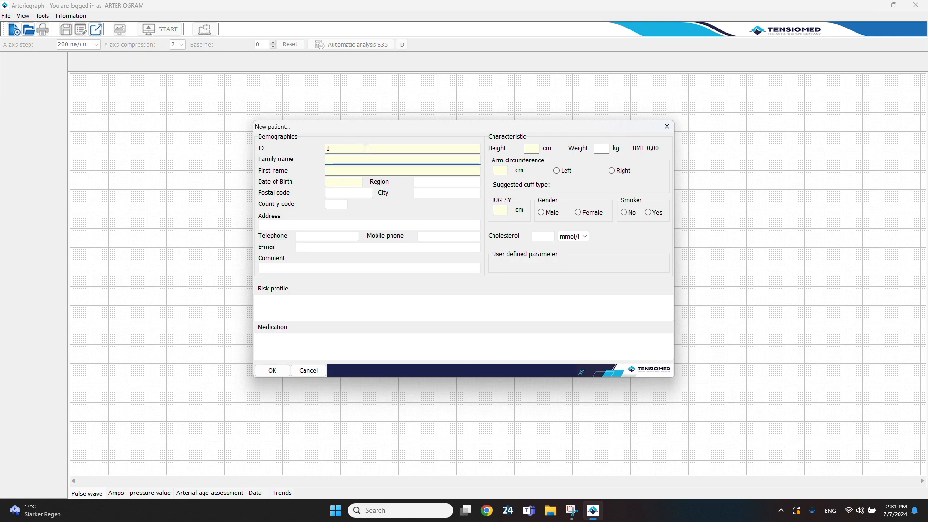
Fill in the patient's family name, first name and date of birth
type("Do")
type("John")
key("Tab")
type("01011980")
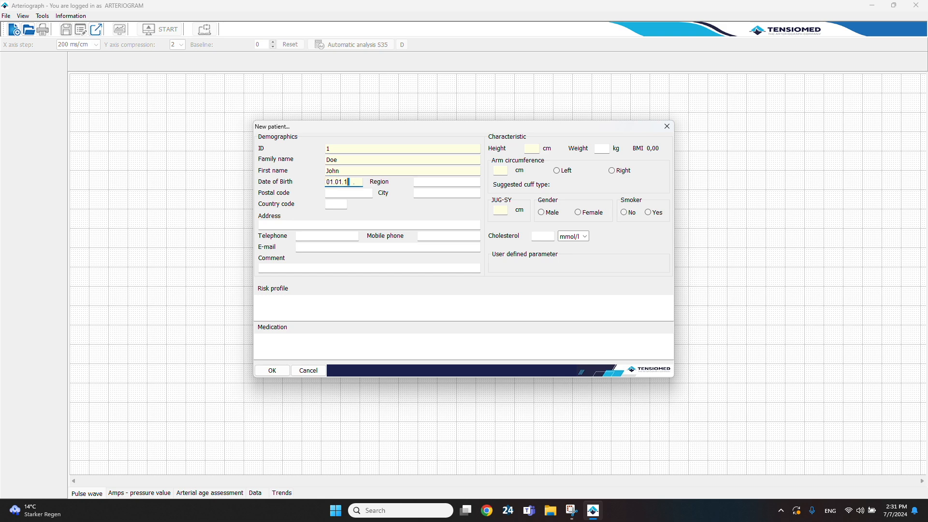
Set the patient's height to 180 cm, arm circumference to 30 cm and JUG-SY to 60 cm
left_click(529, 149)
type("180")
left_click(503, 170)
type("30")
type("60")
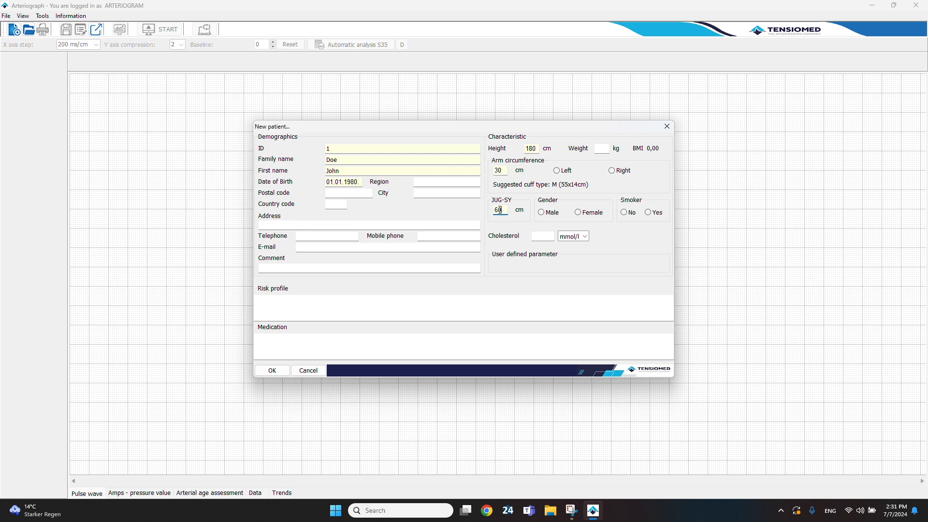
Save the new patient record and acknowledge the confirmation
left_click(274, 374)
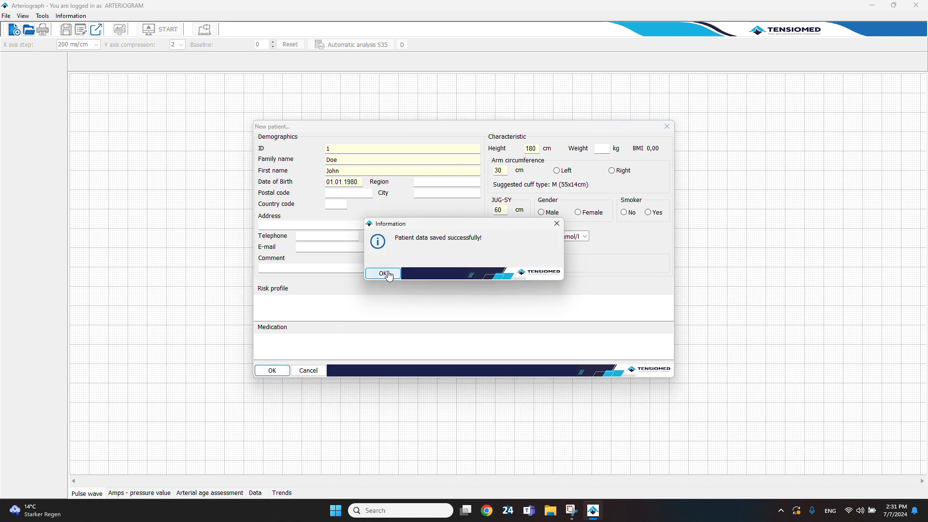
left_click(383, 272)
Enable Auto JUG-SY in the system setup and apply the settings
left_click(42, 16)
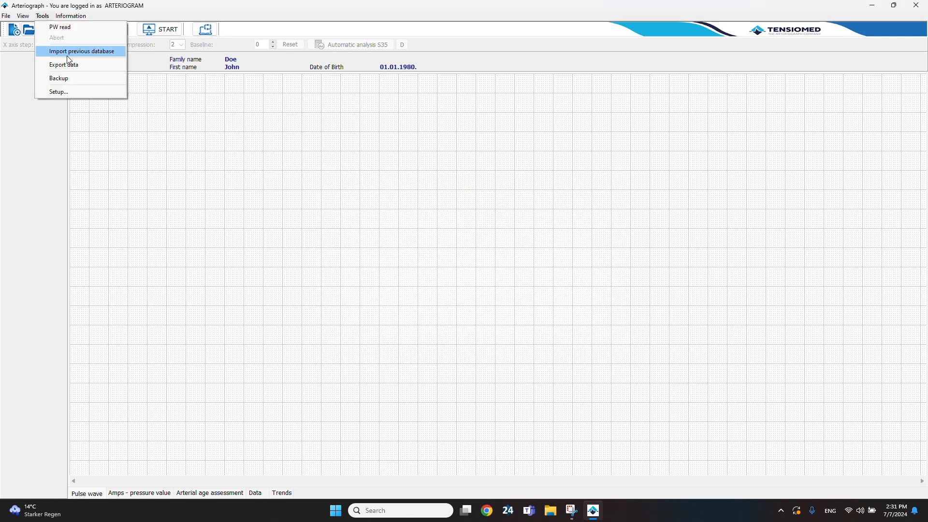
left_click(58, 92)
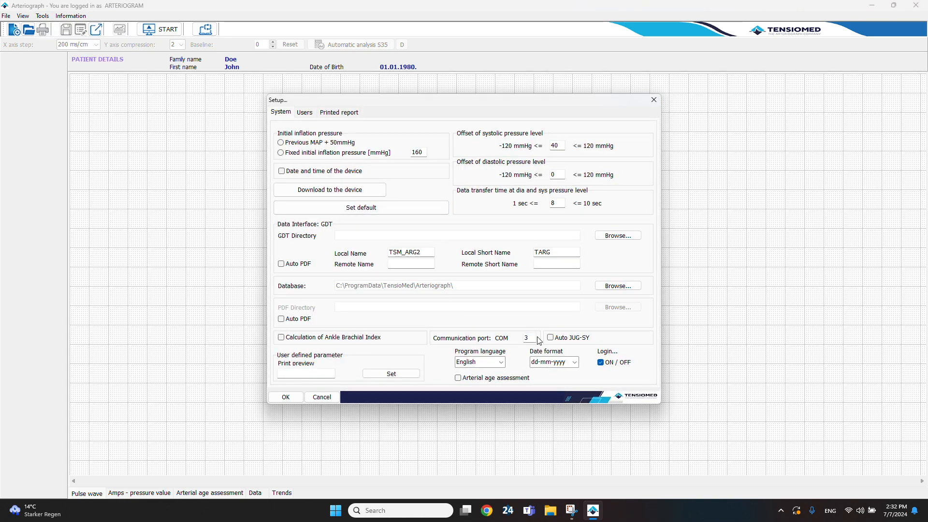
left_click(550, 338)
left_click(292, 400)
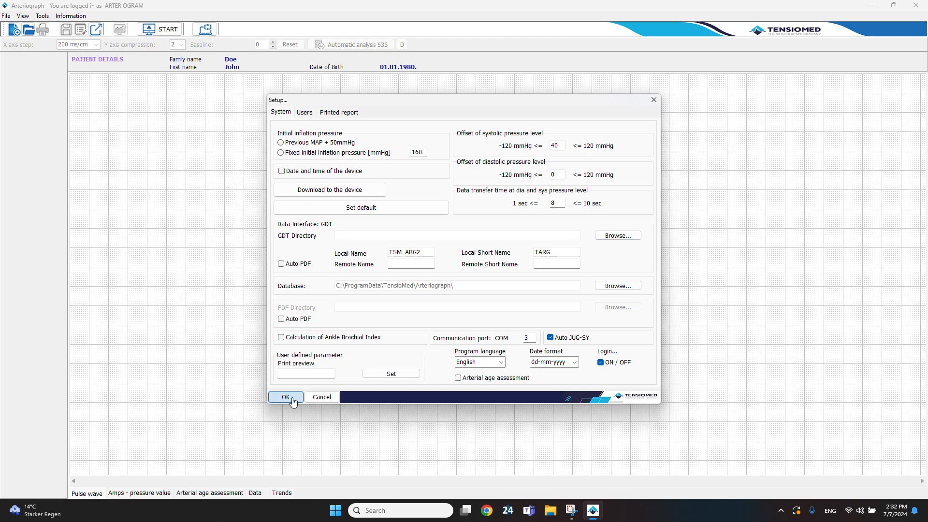
left_click(292, 399)
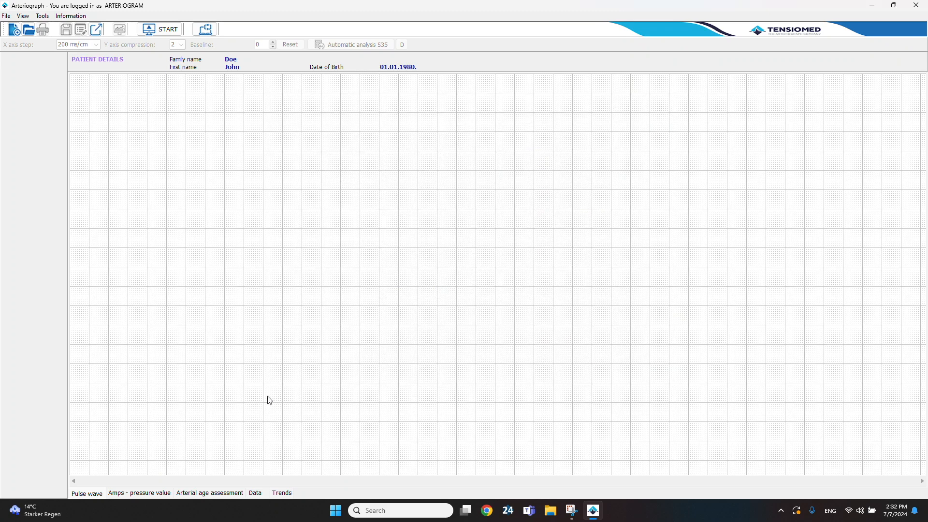
Open the patient list and load the newly created patient's record
left_click(29, 30)
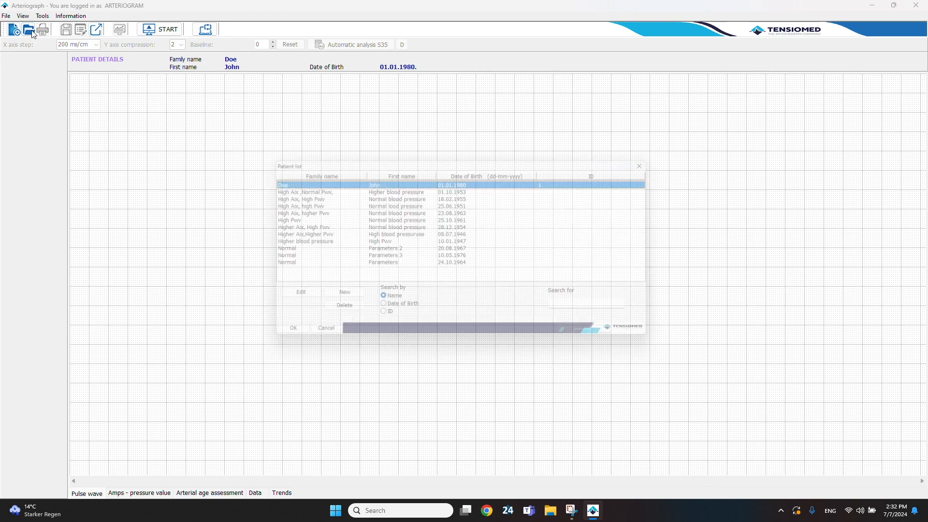
left_click(293, 188)
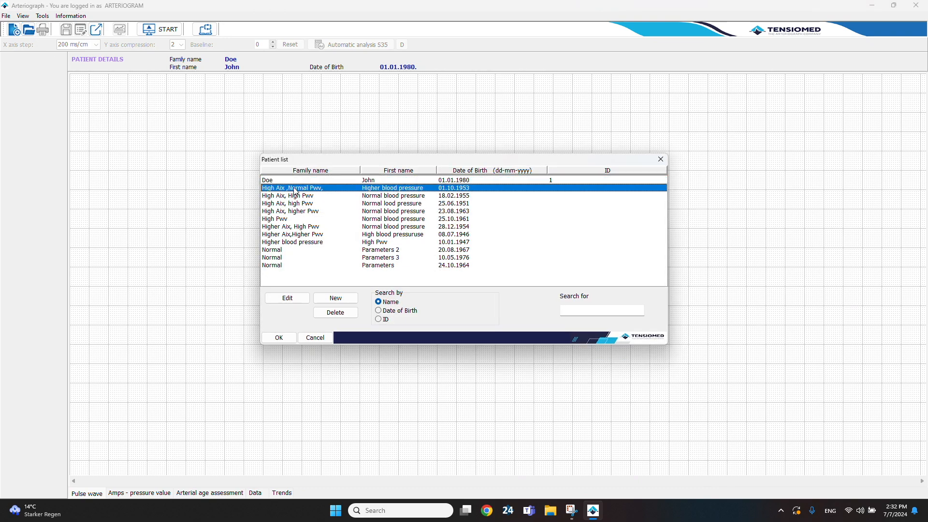
left_click(295, 196)
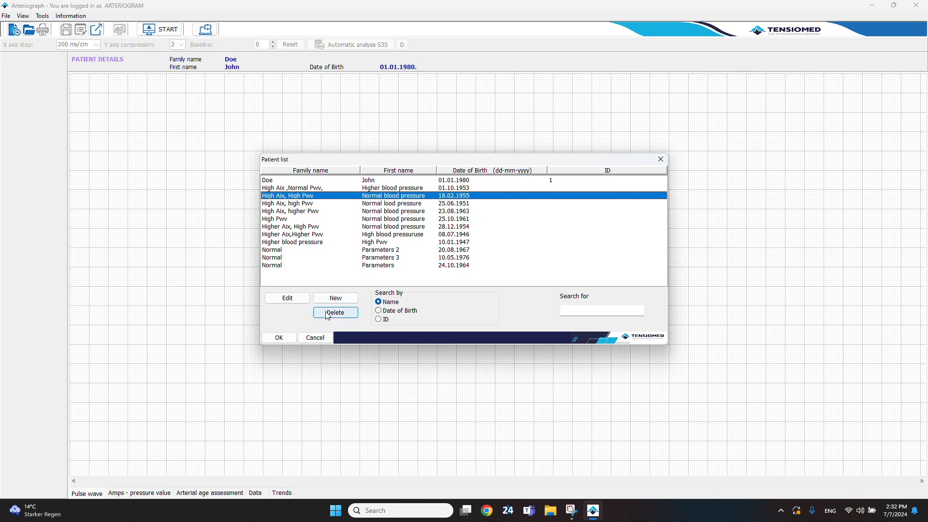
left_click(283, 181)
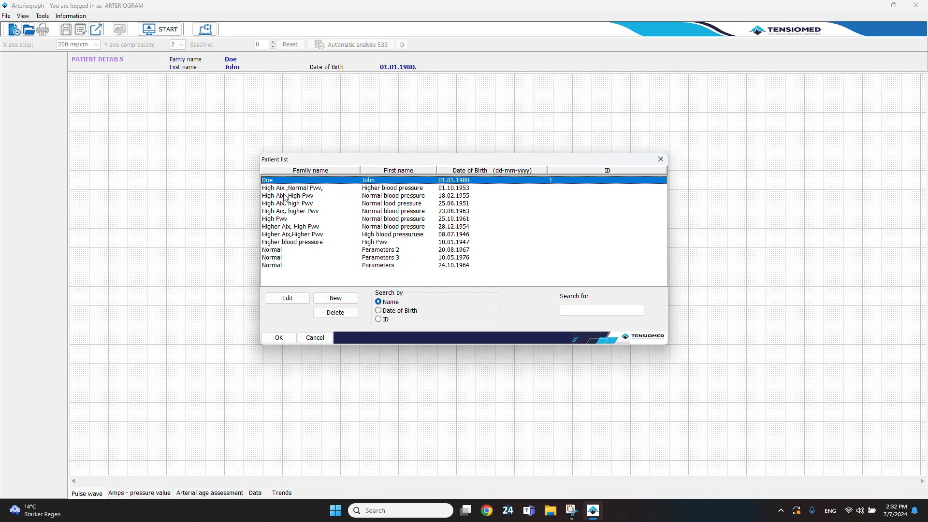
left_click(282, 341)
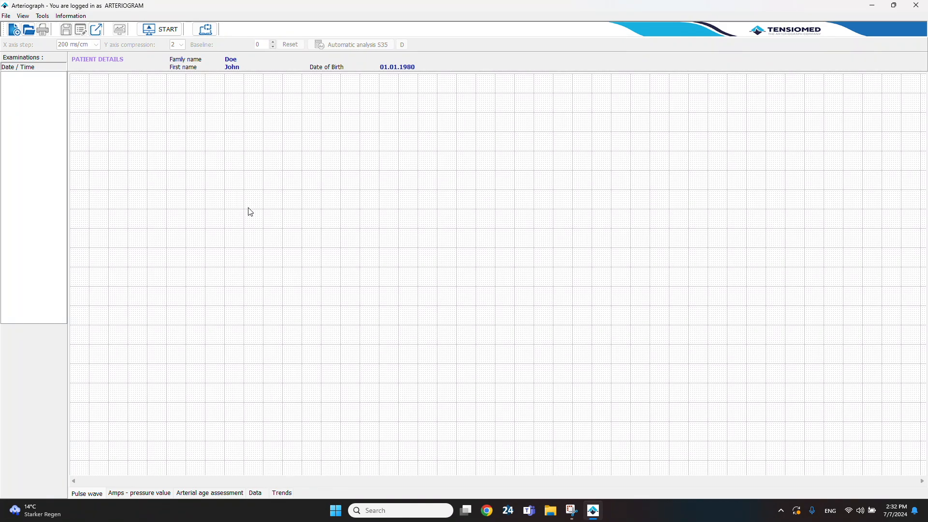
Start a new measurement and confirm the arm circumference, cuff type and operator prompt
left_click(154, 33)
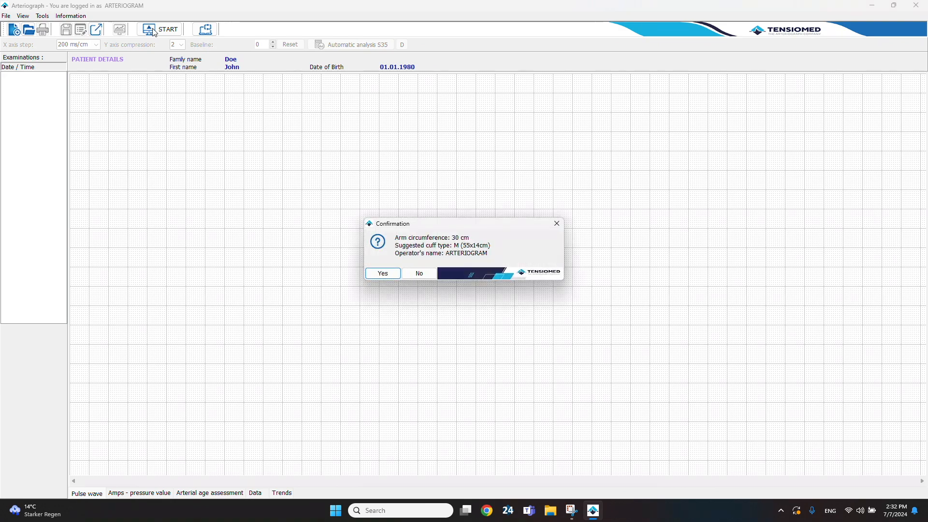
left_click(382, 273)
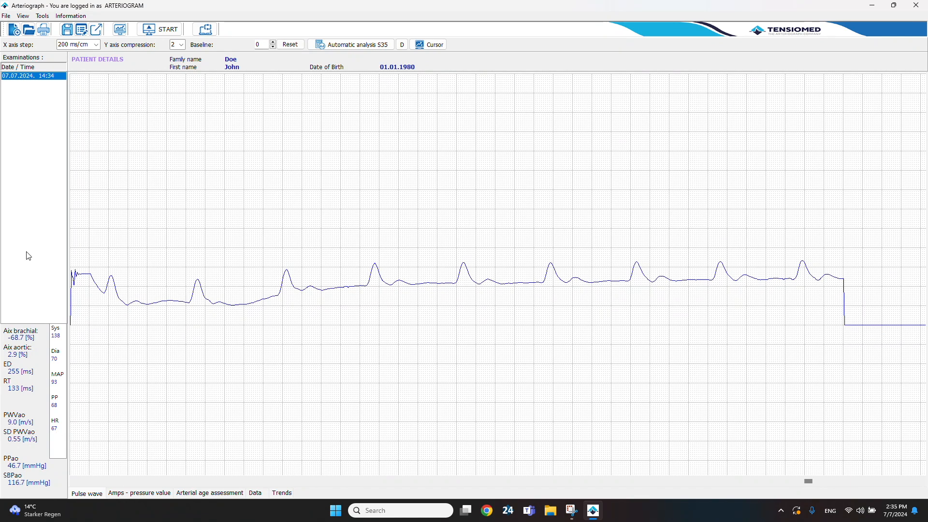
Print the measurement report using the Microsoft Print to PDF printer
left_click(43, 30)
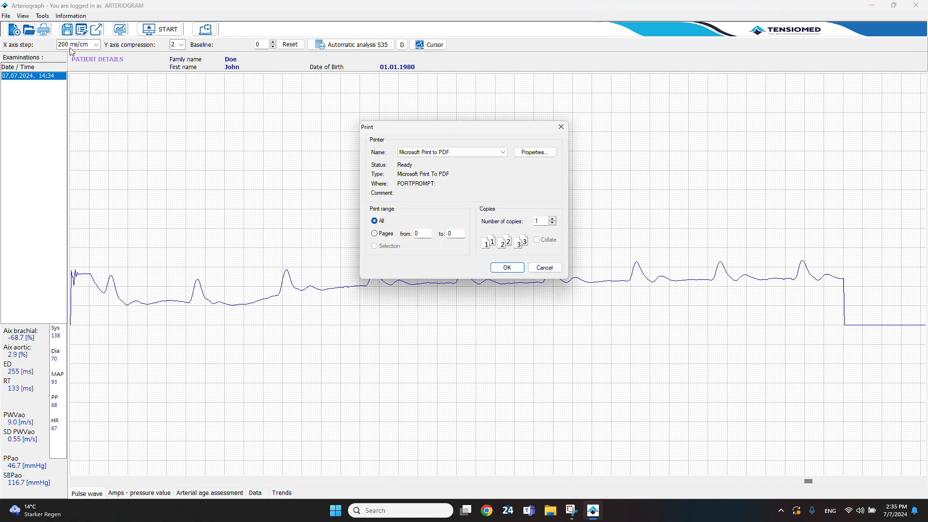
left_click(499, 267)
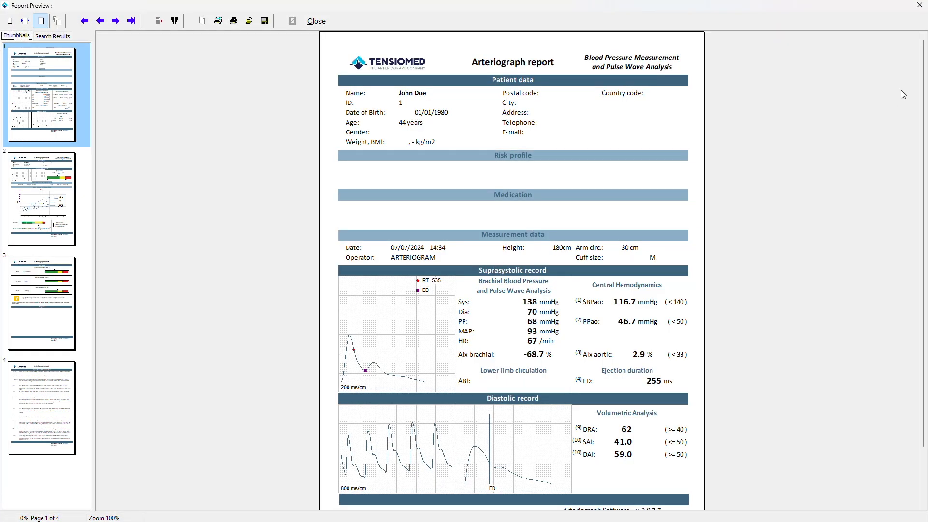
Review each of the four report pages in the preview, zooming in on the conclusion page
left_click_drag(925, 106, 925, 177)
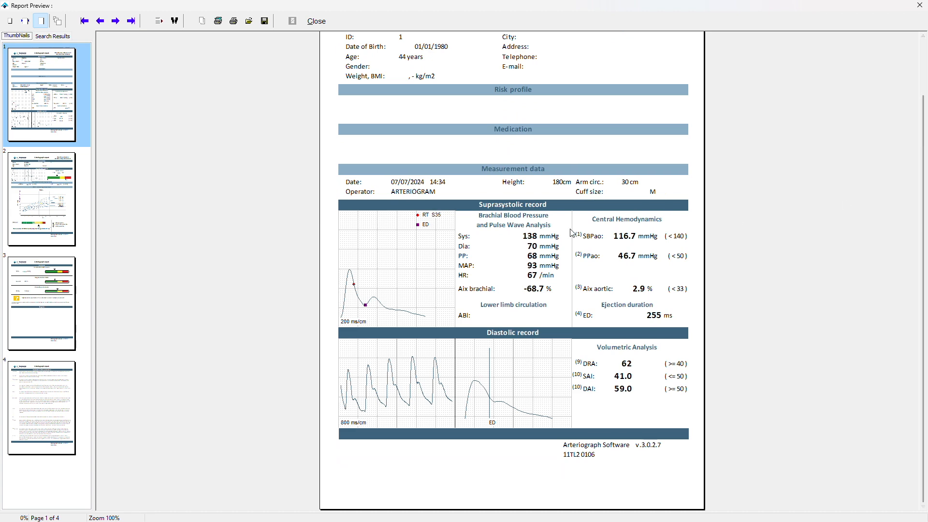
left_click(73, 218)
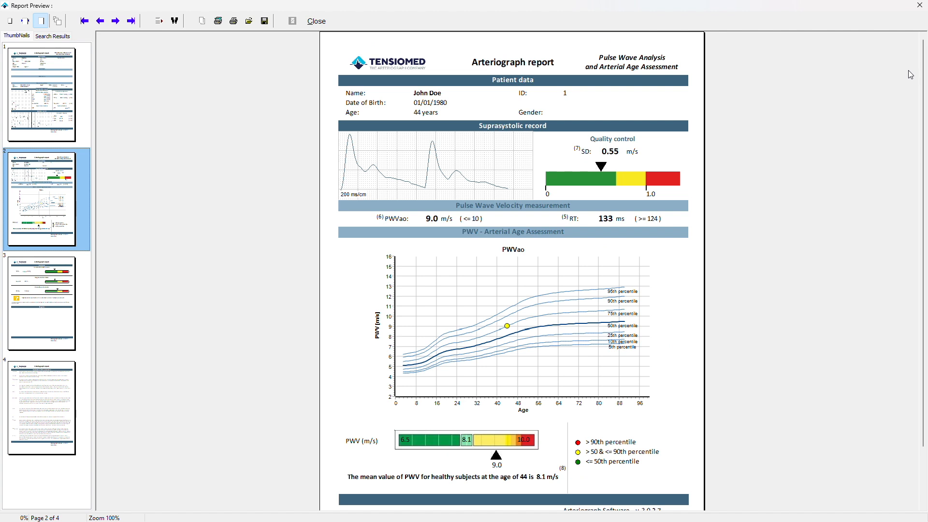
left_click_drag(924, 78, 924, 144)
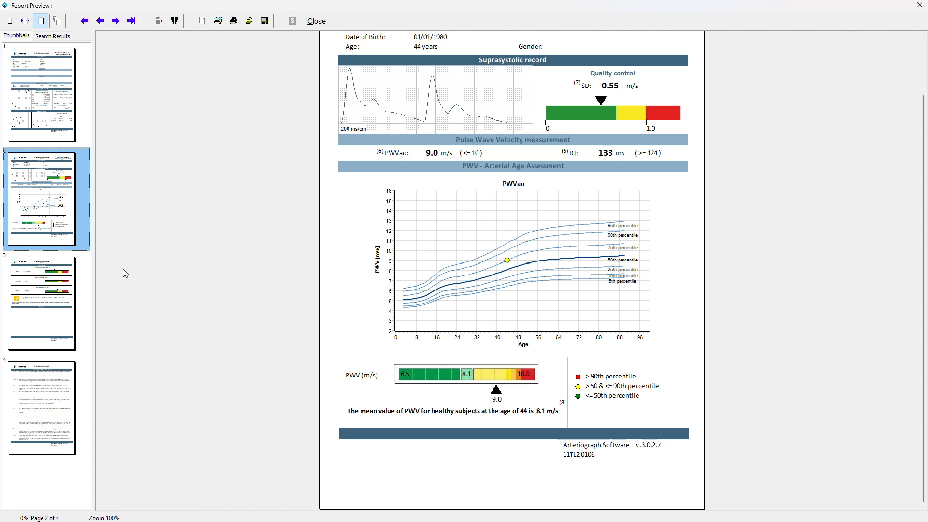
left_click(39, 290)
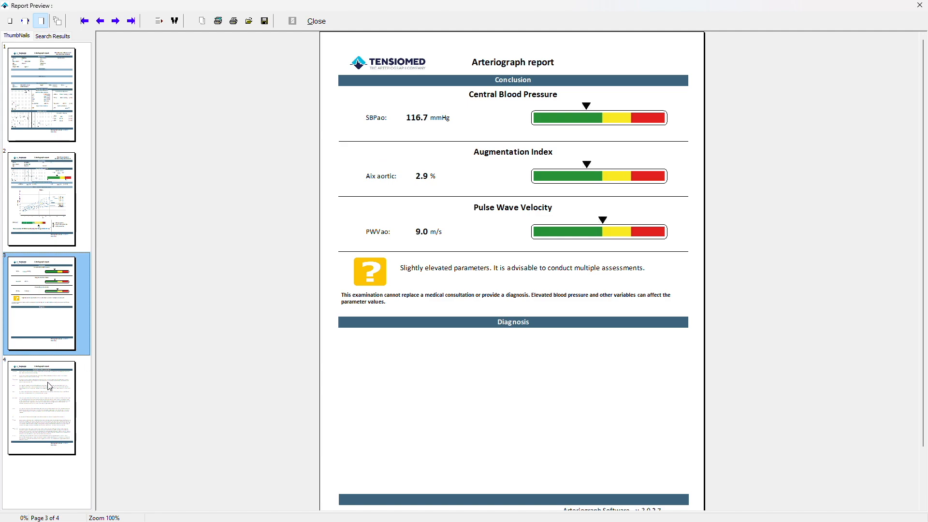
left_click(32, 393)
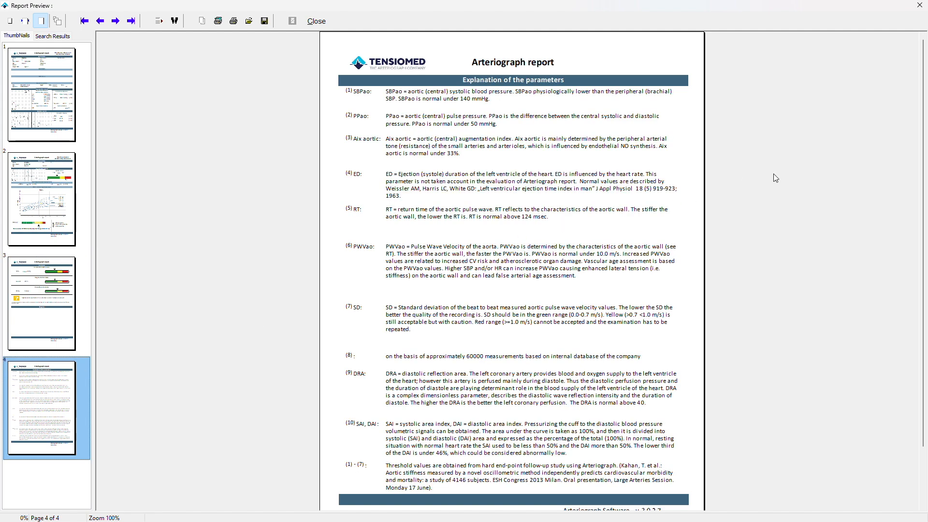
left_click_drag(923, 155, 925, 212)
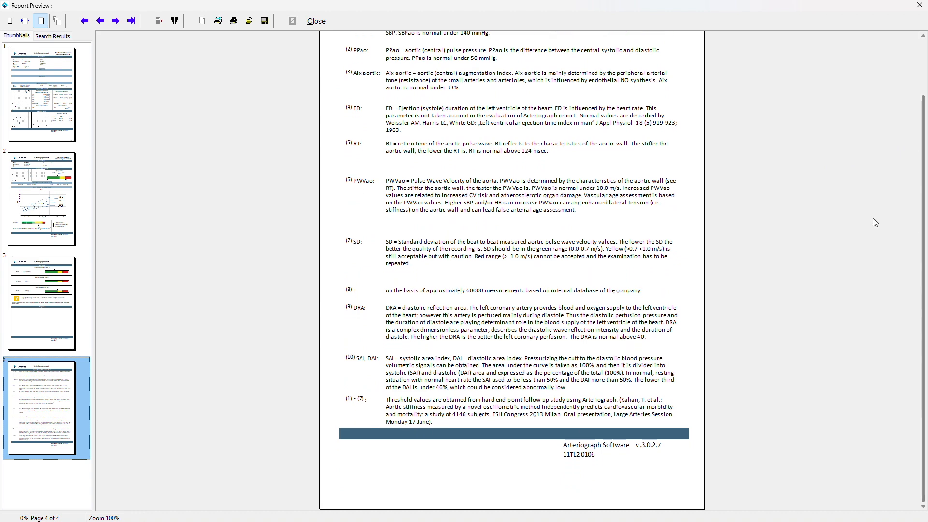
left_click(51, 299)
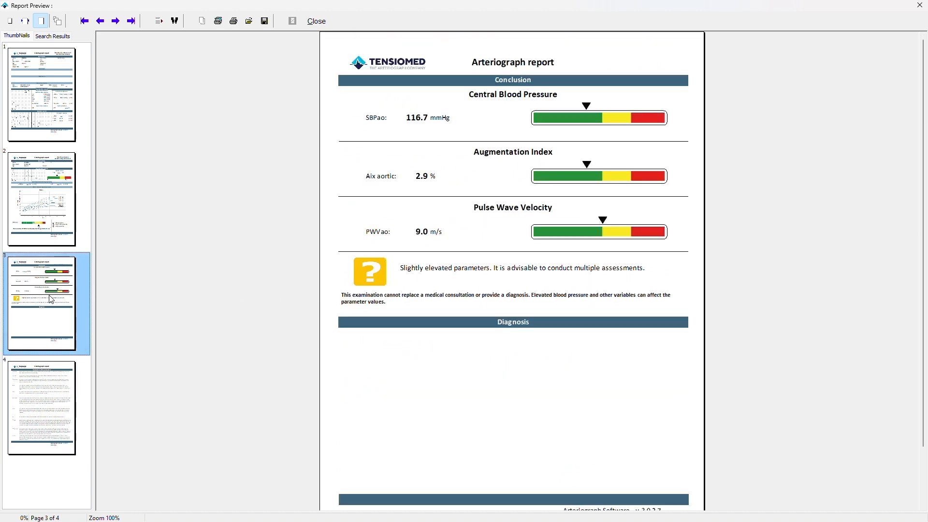
left_click(26, 21)
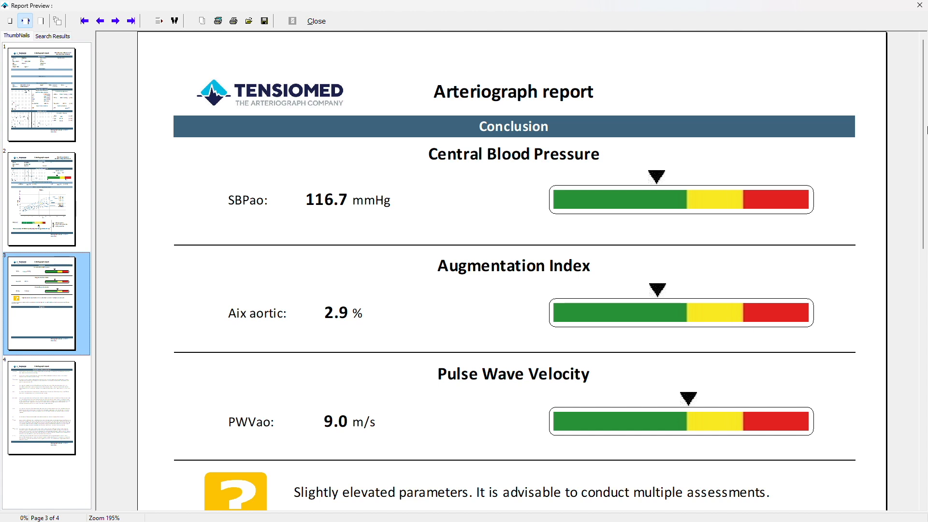
left_click_drag(926, 129, 923, 172)
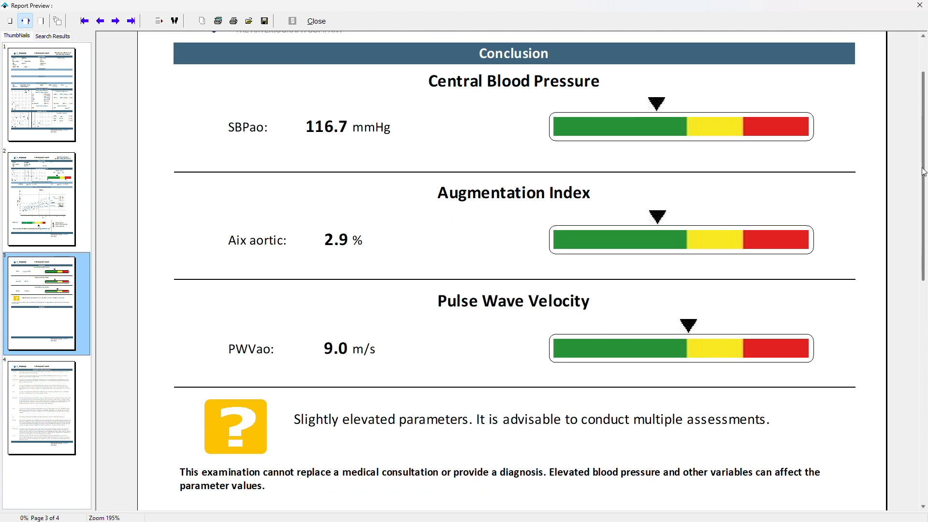